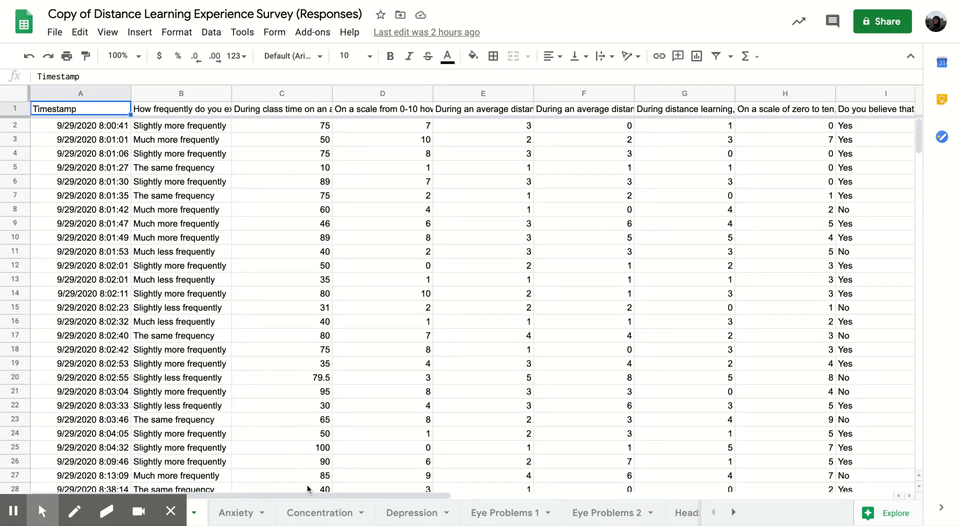
Open the Concentration sheet and examine its survey question and the numeric responses in column A
click(318, 513)
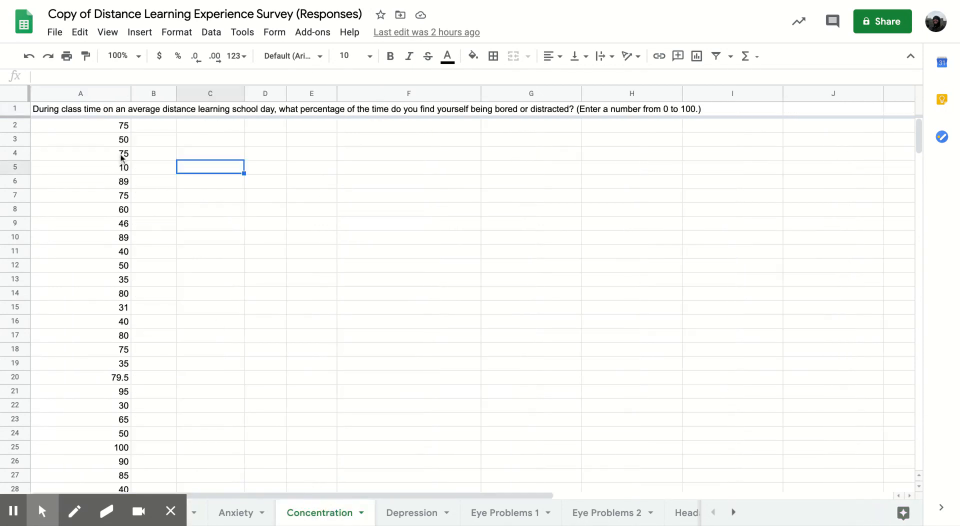
mouse_move(120, 128)
mouse_down()
mouse_move(100, 348)
mouse_move(114, 128)
mouse_up()
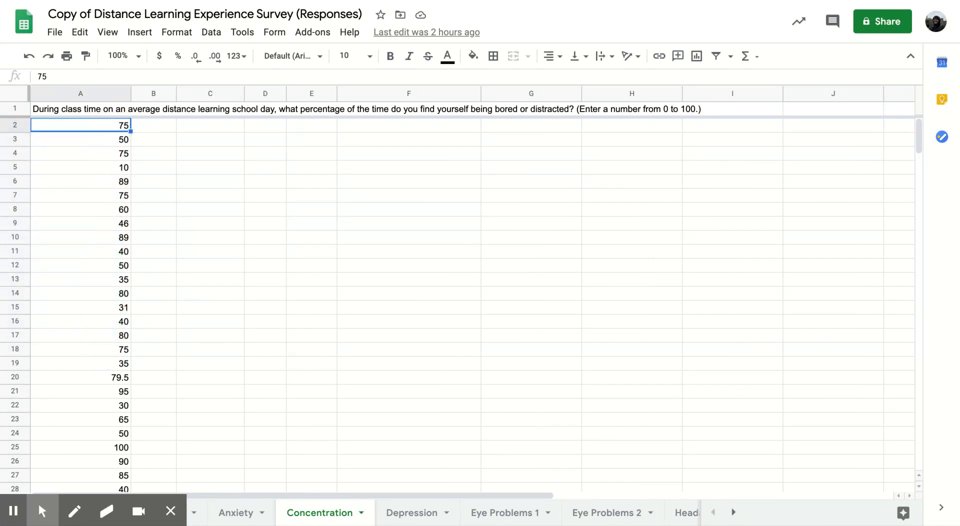
click(86, 112)
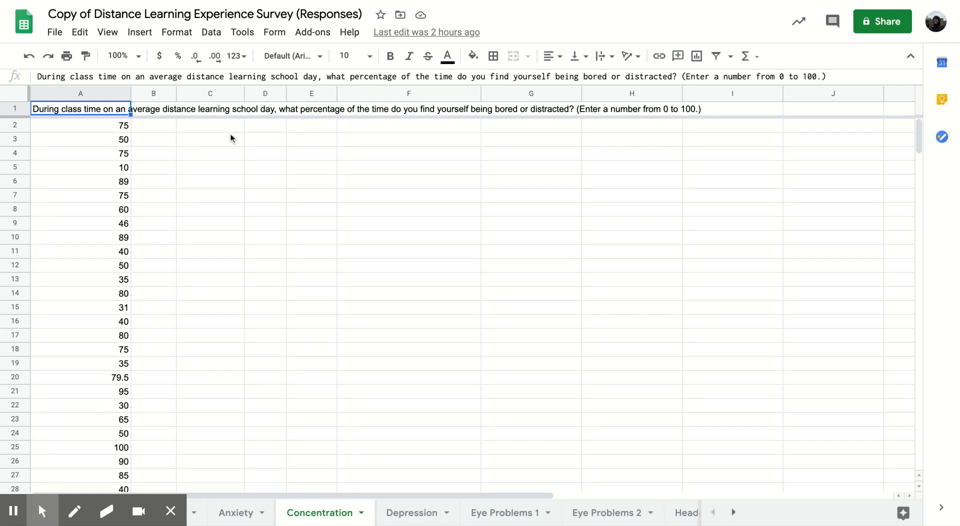
click(110, 378)
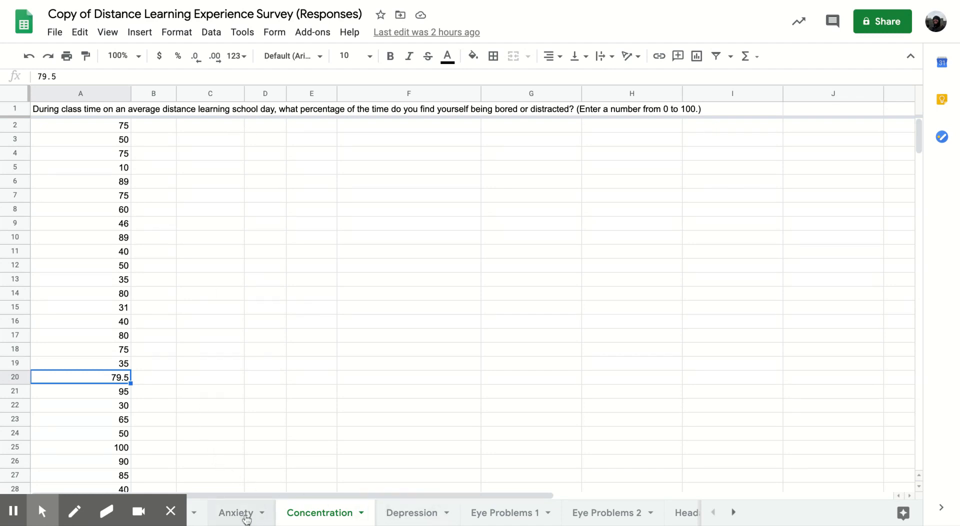
Examine the response count table in C3:D13 on the Depression sheet for comparison
click(413, 515)
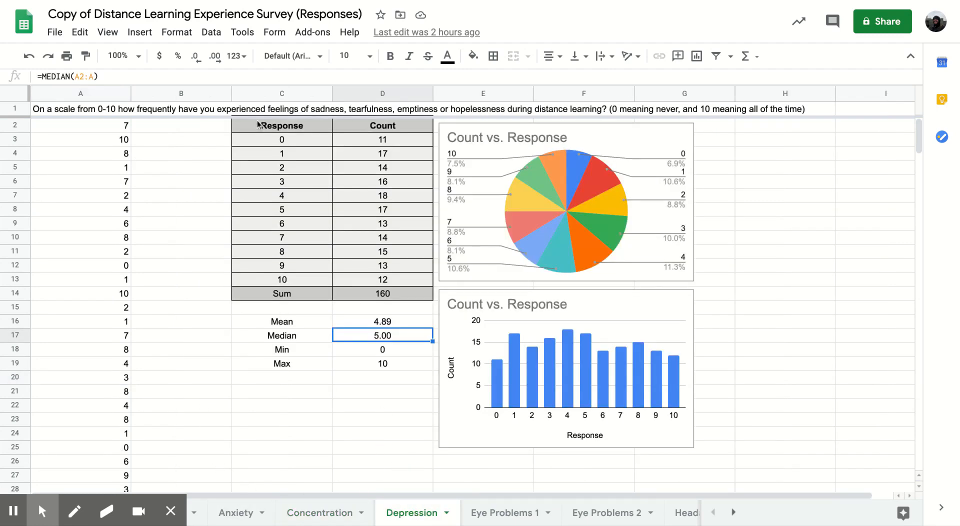
drag(291, 140, 385, 280)
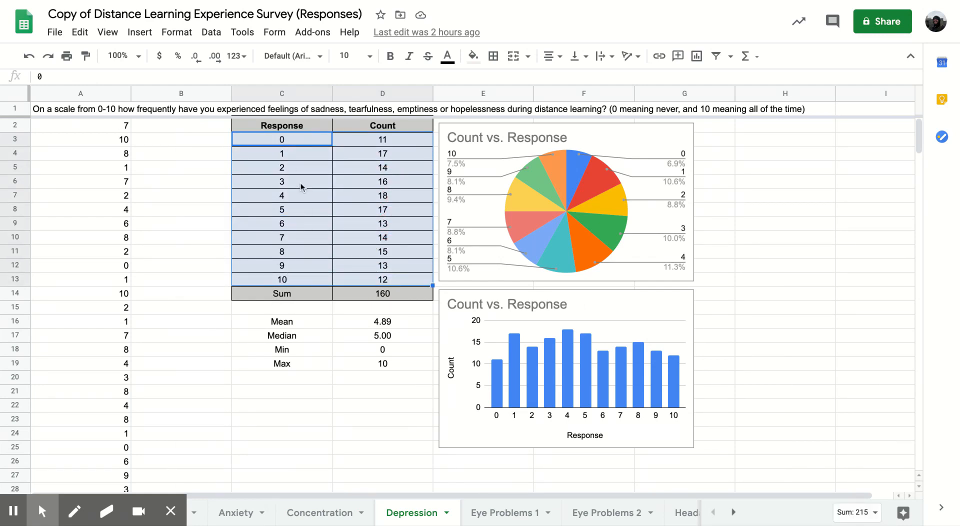
On the Concentration sheet, label cells C3 to C6 as Mean, Median, Minimum and Maximum
click(312, 513)
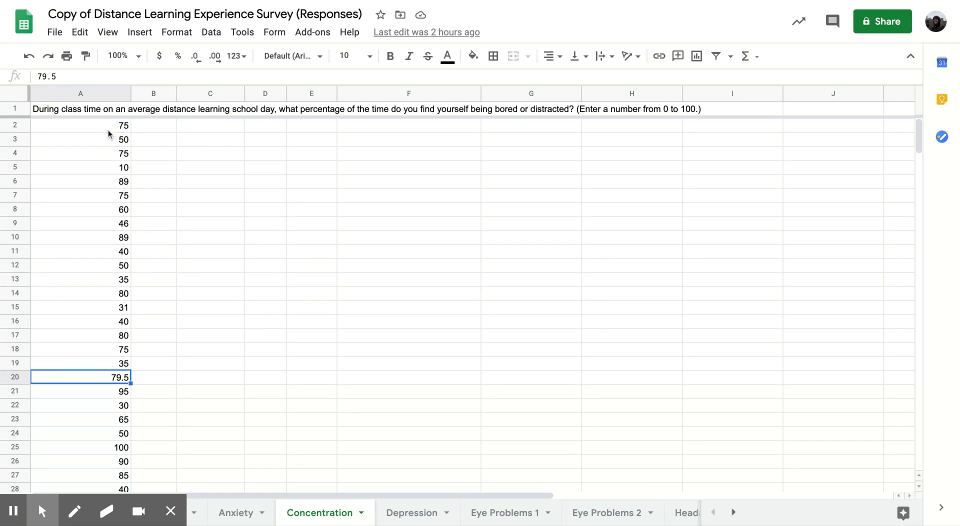
click(211, 143)
text(Mean)
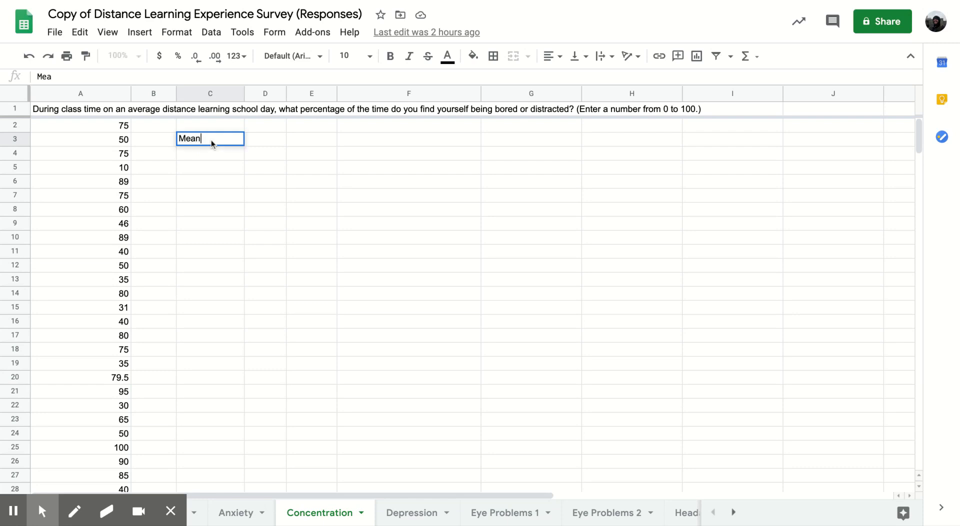
key(Return)
text(Median)
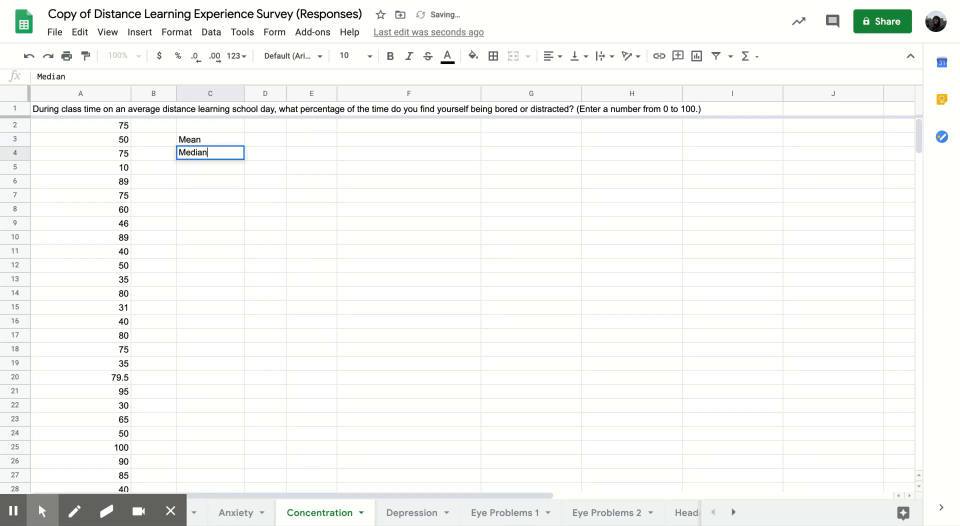
key(Return)
text(Min)
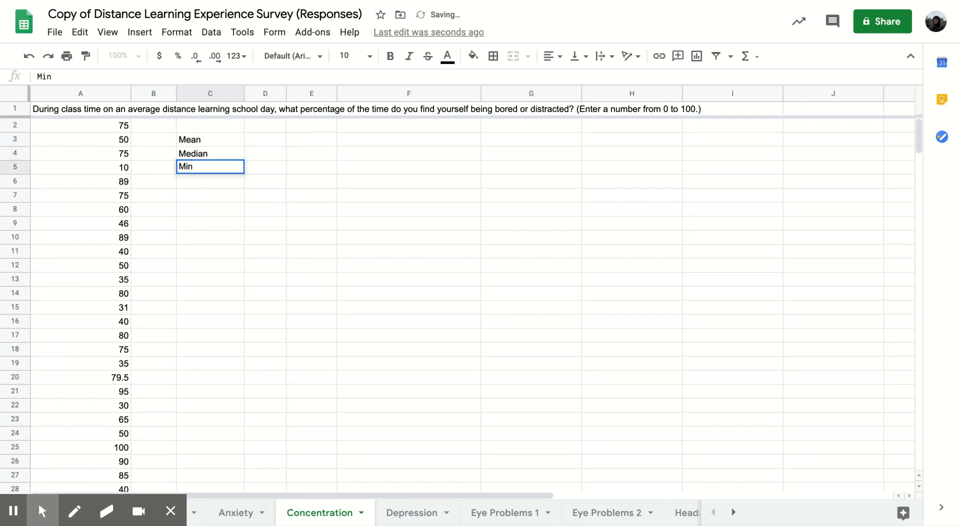
text(imum)
key(Return)
text(Max)
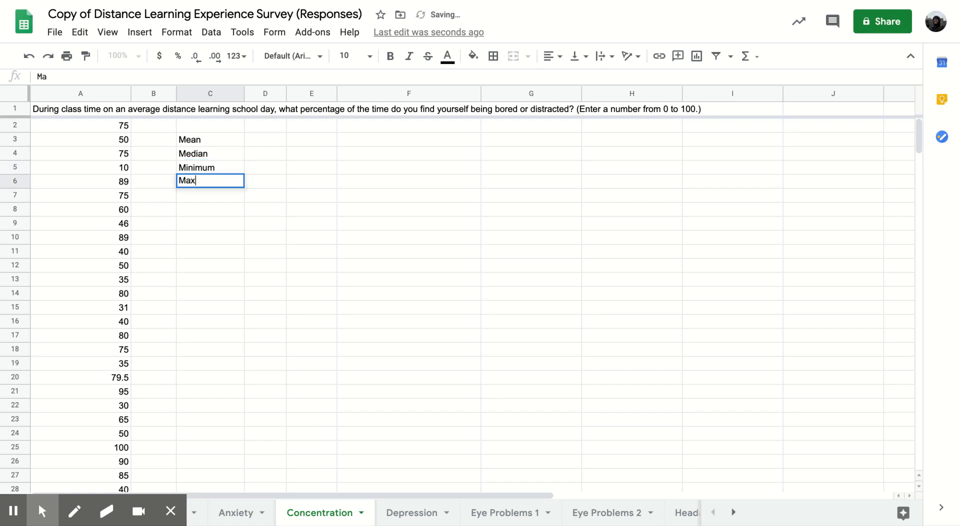
text(imum)
Widen column D and calculate the mean of the responses in D3 with =average(A2:A)
click(264, 140)
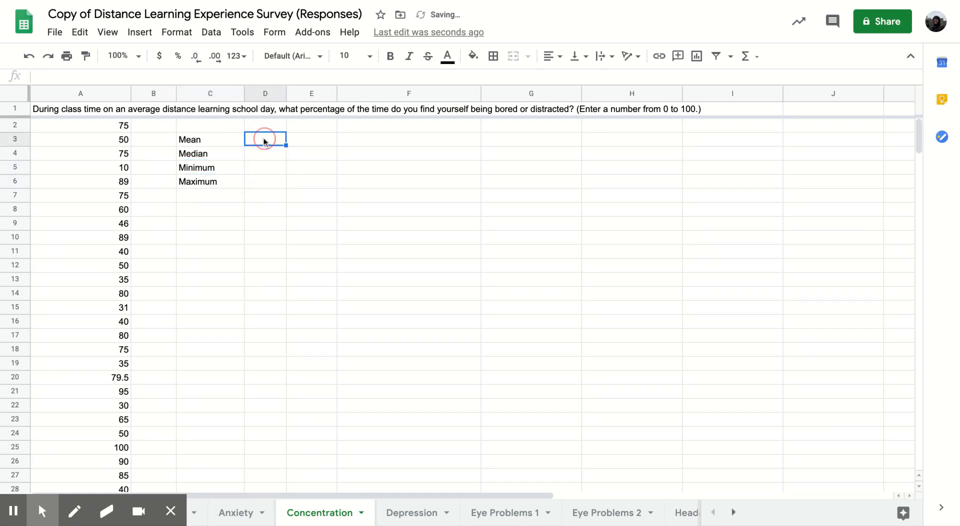
drag(287, 93, 336, 93)
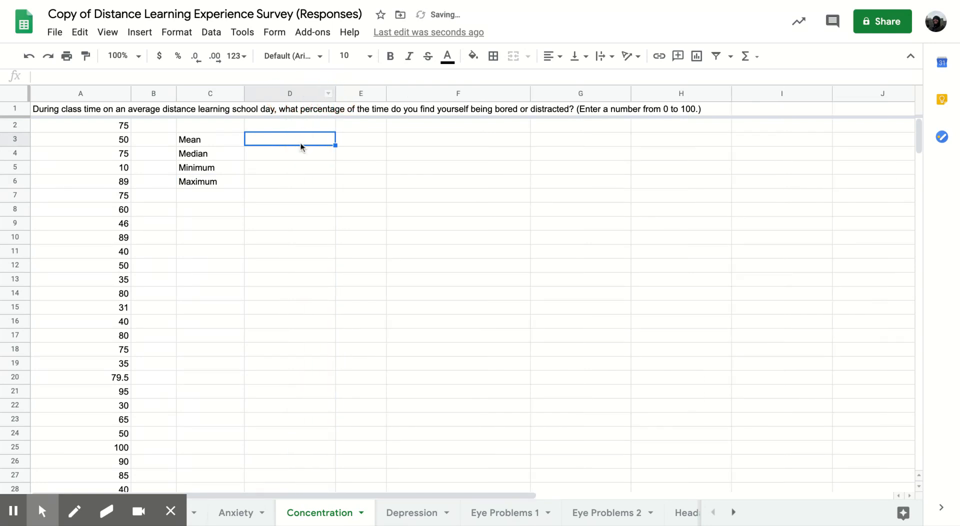
text(=)
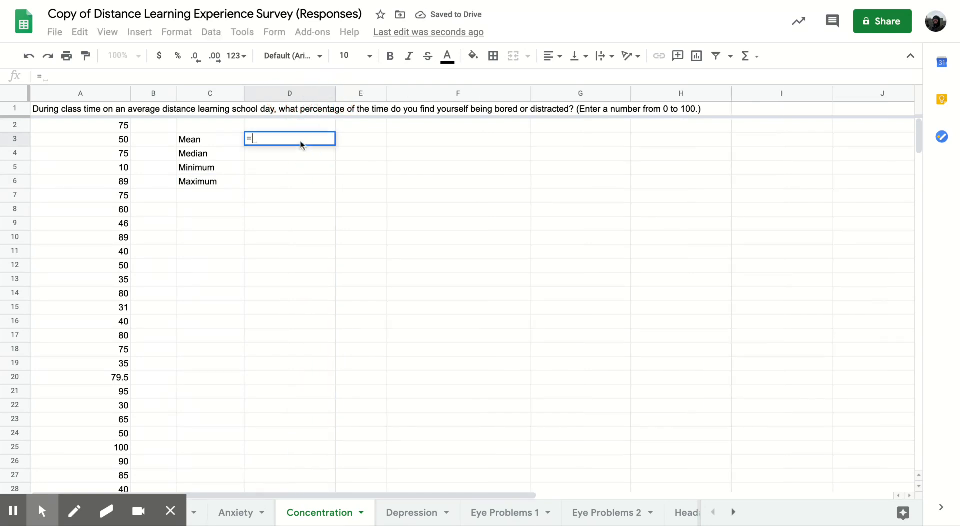
text(averag)
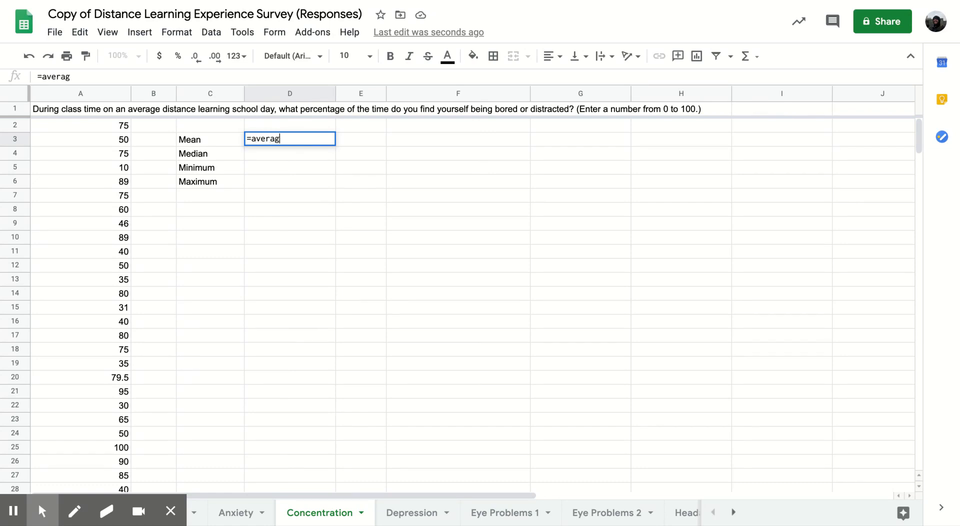
text(e(a2)
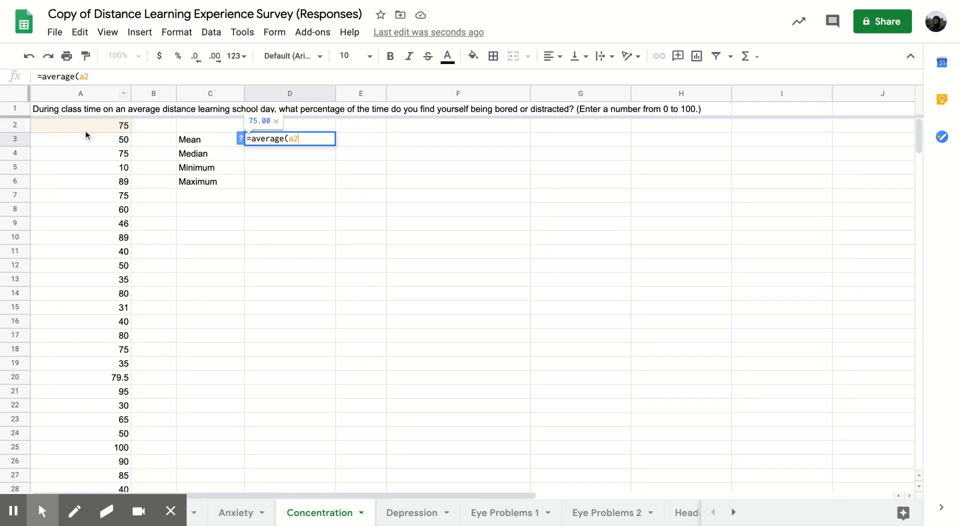
text(:)
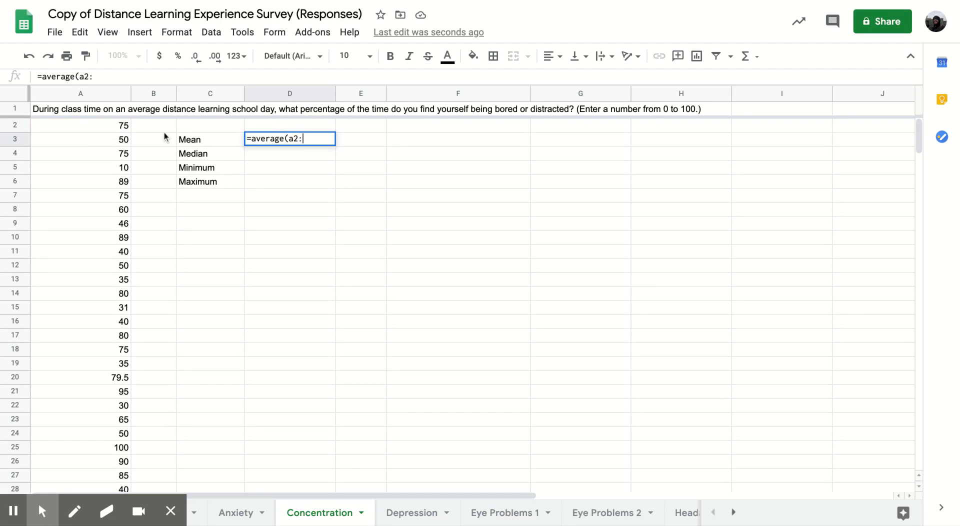
text(A)
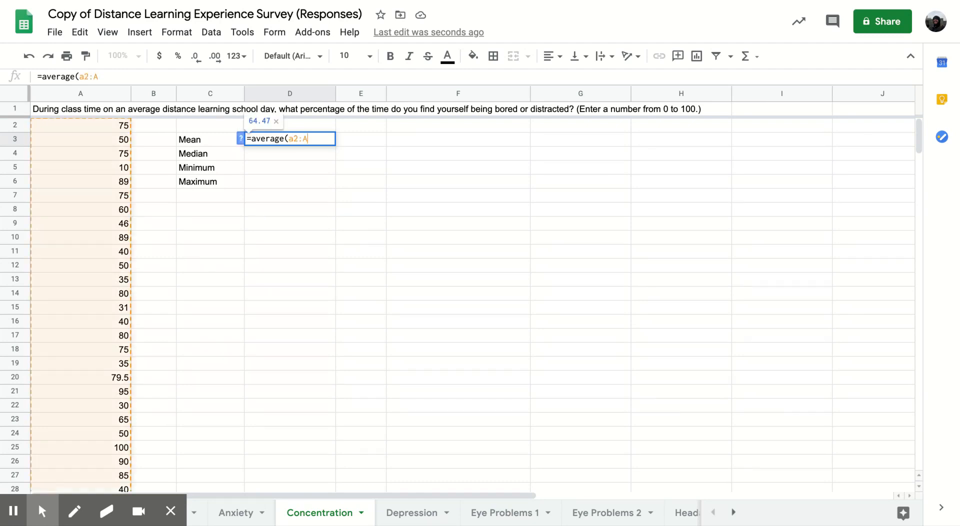
key(Left)
key(Left)
key(Left)
key(BackSpace)
text(A)
key(Right)
key(Right)
key(Right)
text())
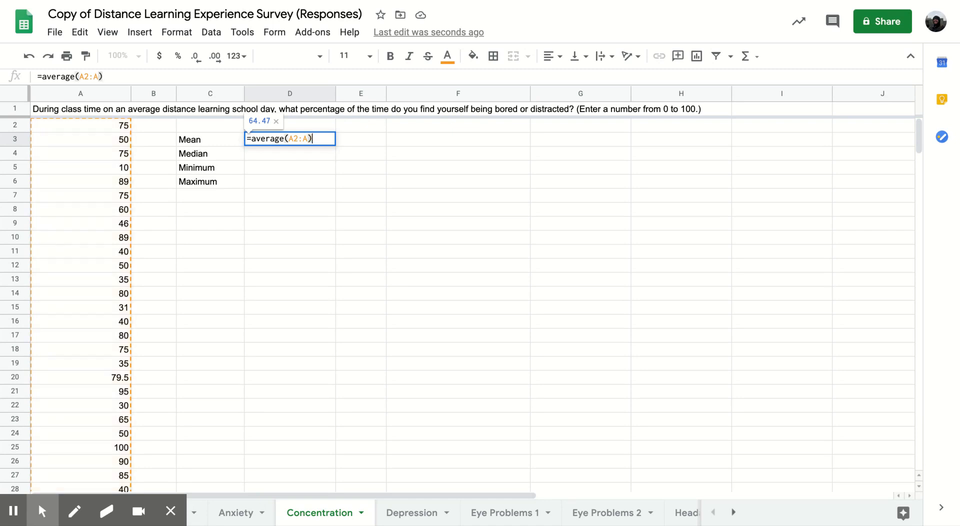
key(Return)
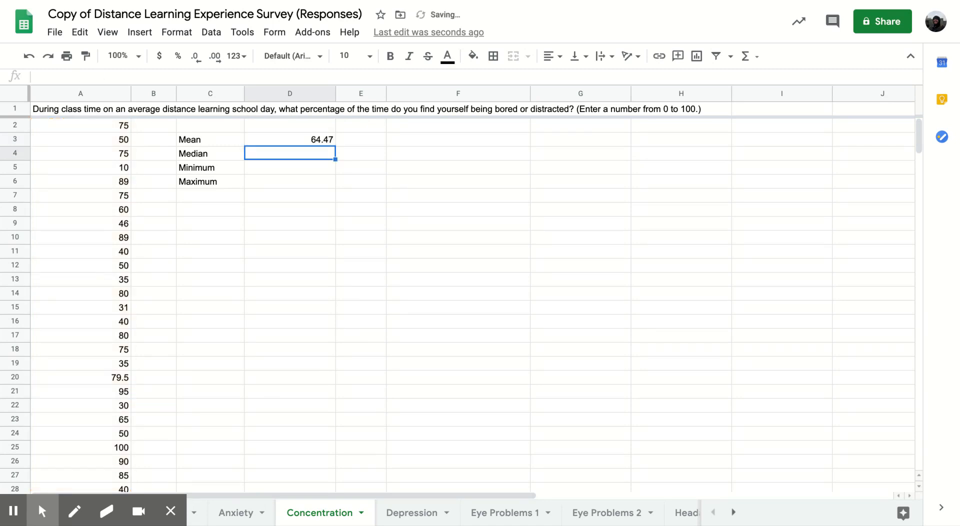
Calculate the median of the responses in D4 with =median(A2:A)
text(()
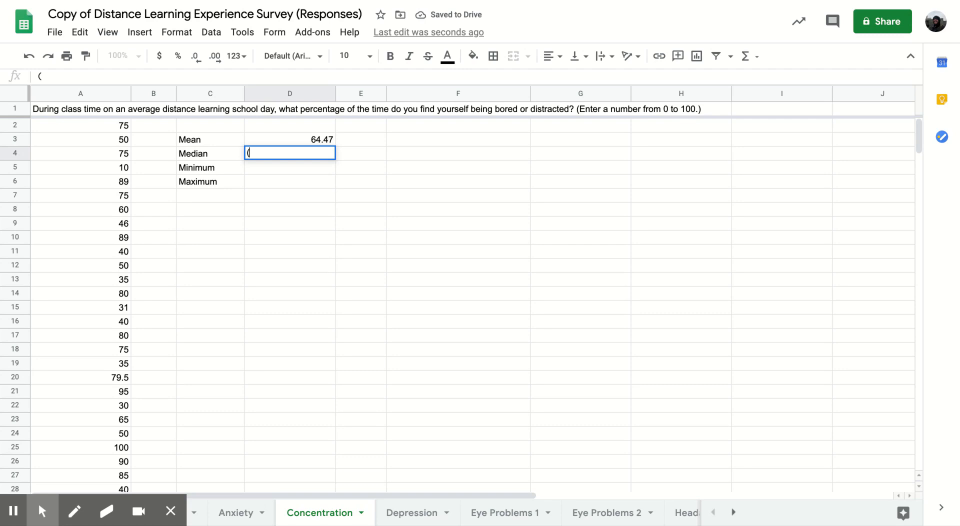
key(BackSpace)
text(=m)
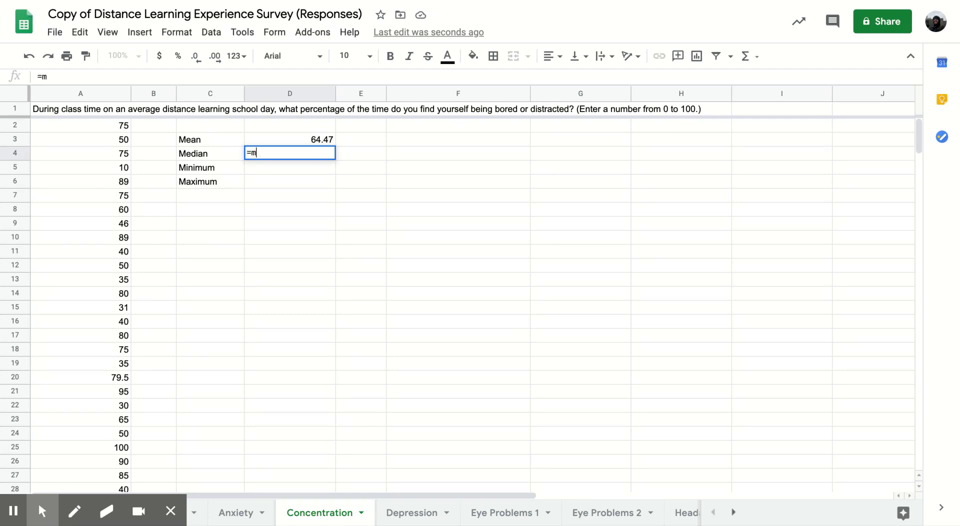
text(edian)
text(()
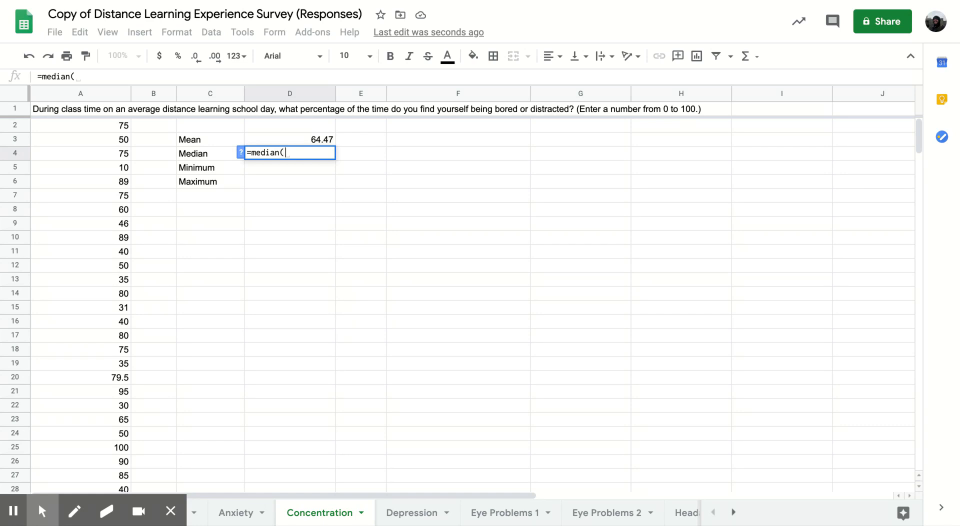
text(A2)
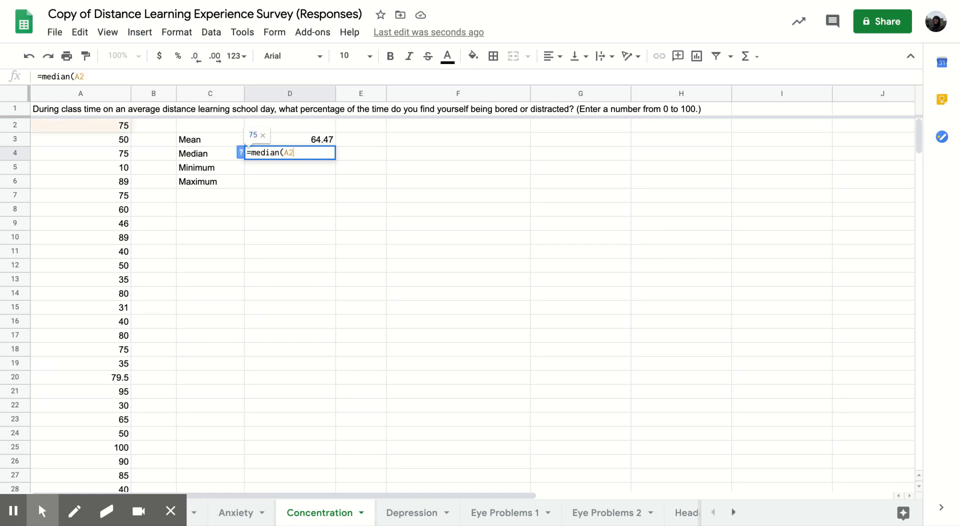
text(:A))
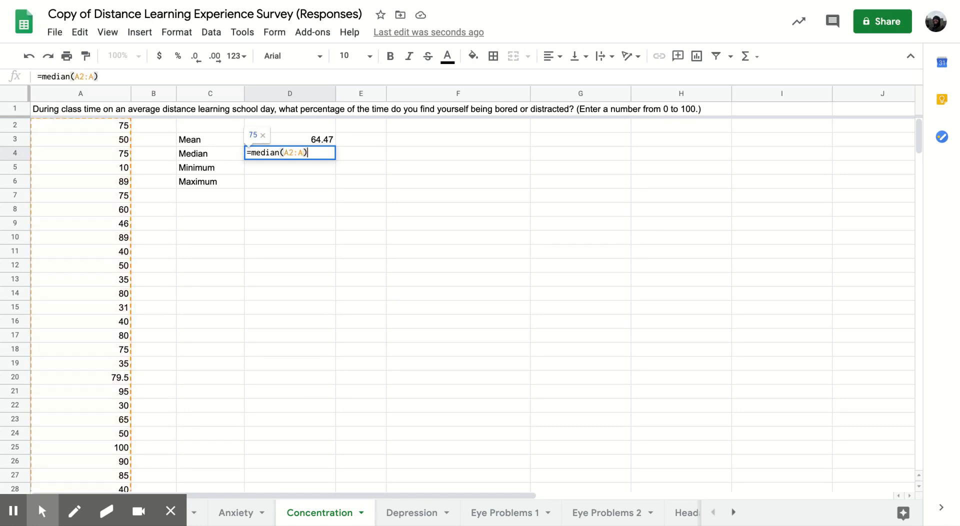
key(Return)
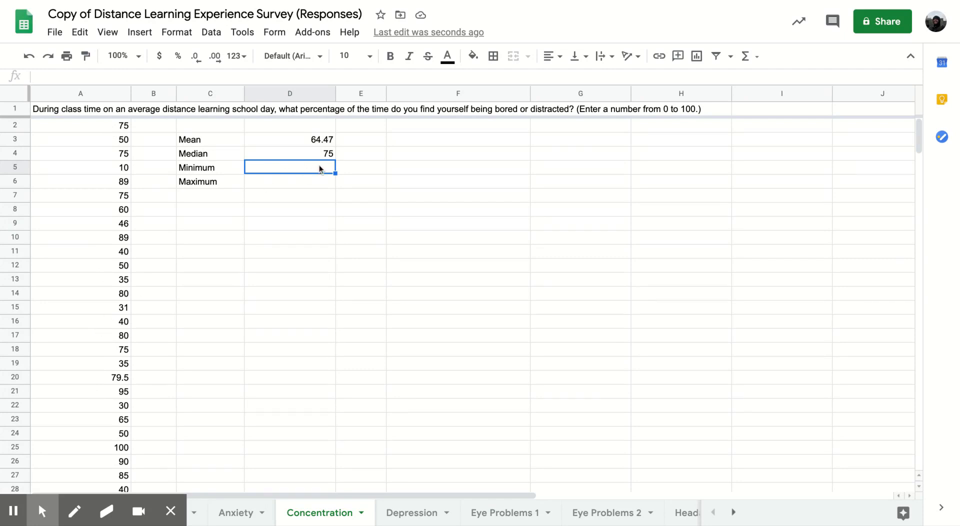
Calculate the minimum response in D5 with =Min(a2:a) and the maximum in D6 with =max(a2:a)
text(=Min()
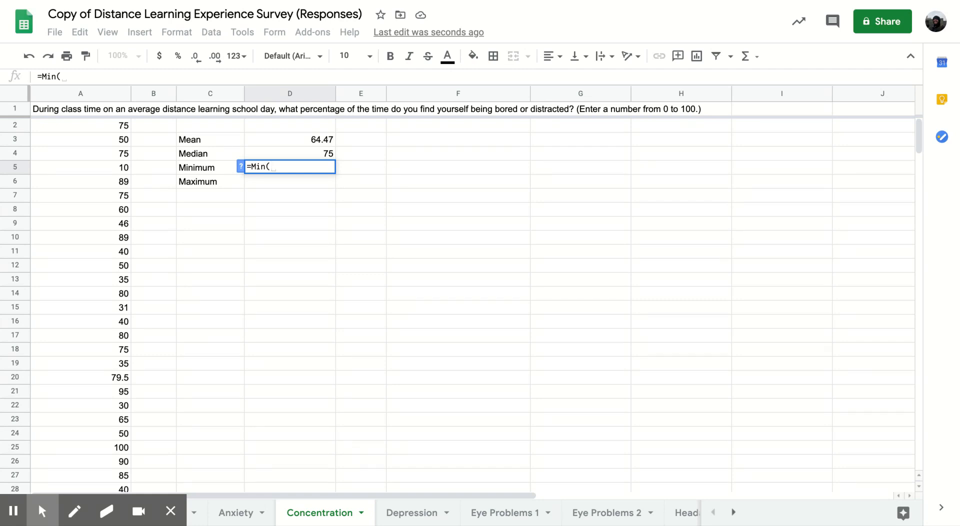
text(a2:a)
key(Return)
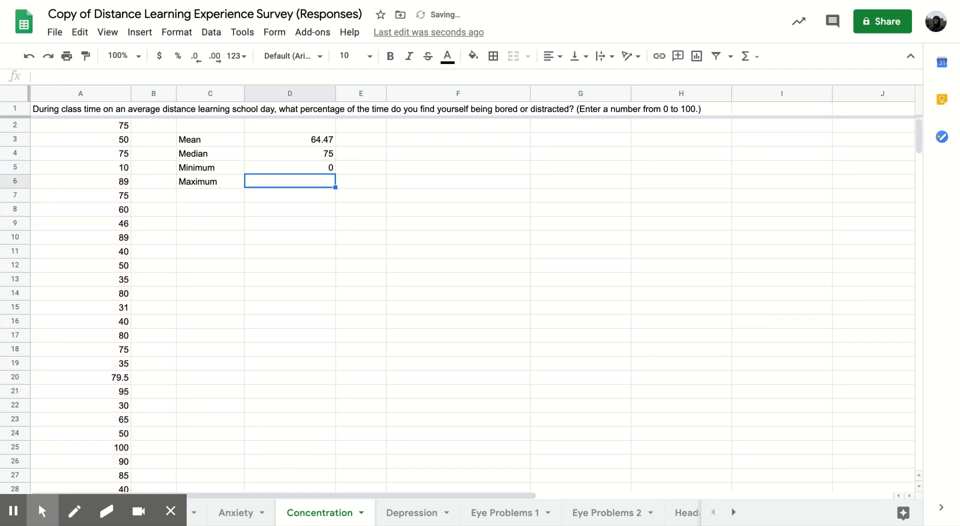
text(=max()
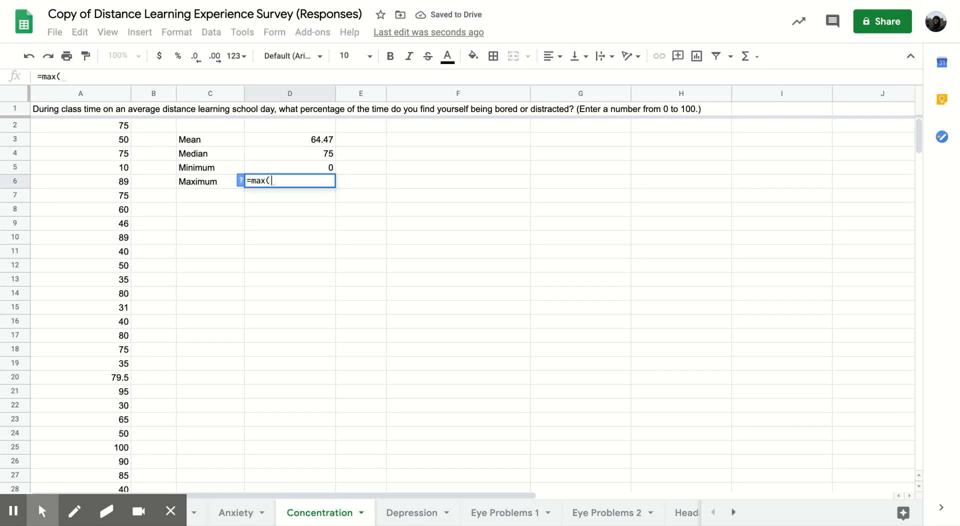
text(a2:)
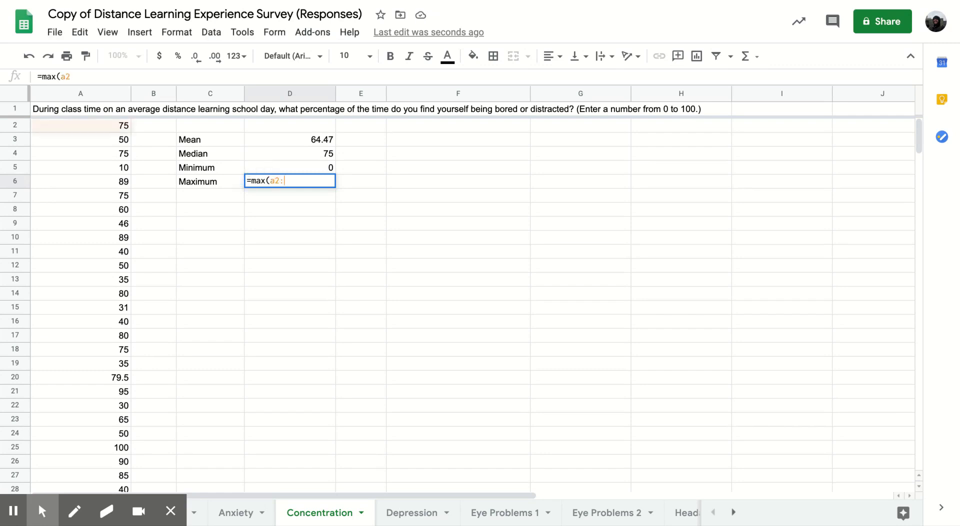
text(a))
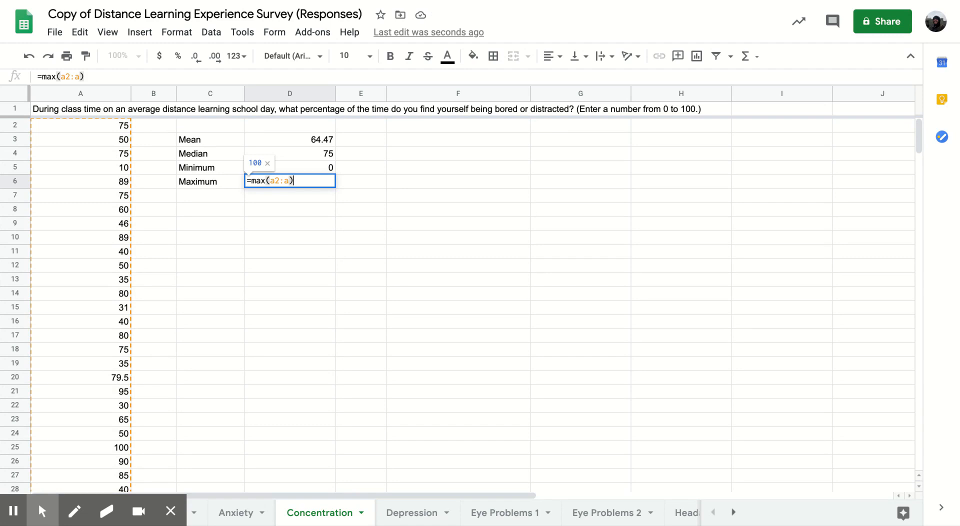
key(Return)
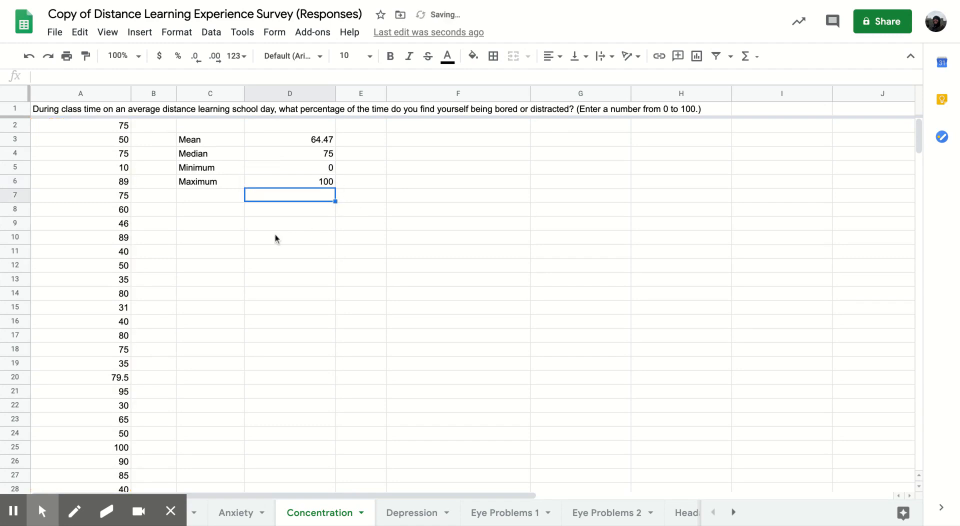
Check the maximum and minimum formulas in cells D6 and D5
click(319, 184)
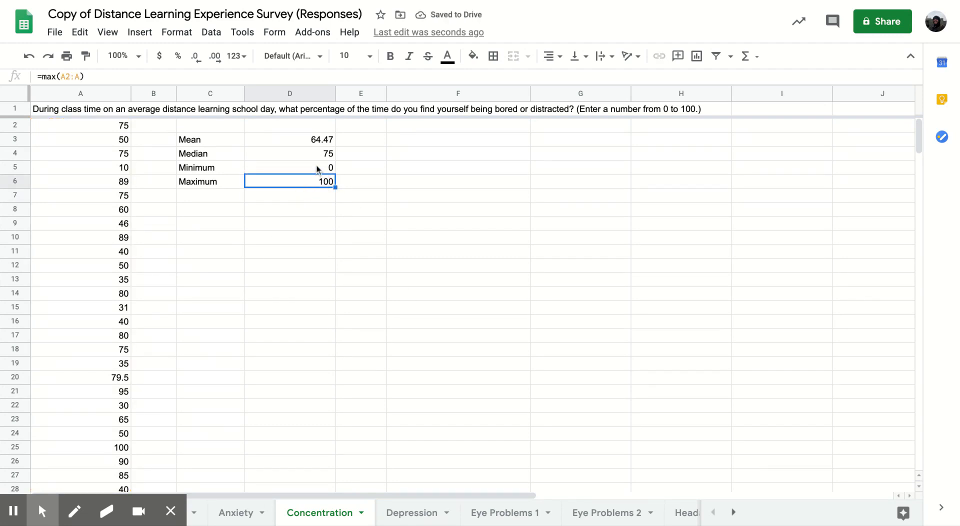
click(319, 167)
click(306, 182)
Select the responses in A2:A161 and insert a histogram chart of them
click(107, 128)
key(ctrl+shift+Down)
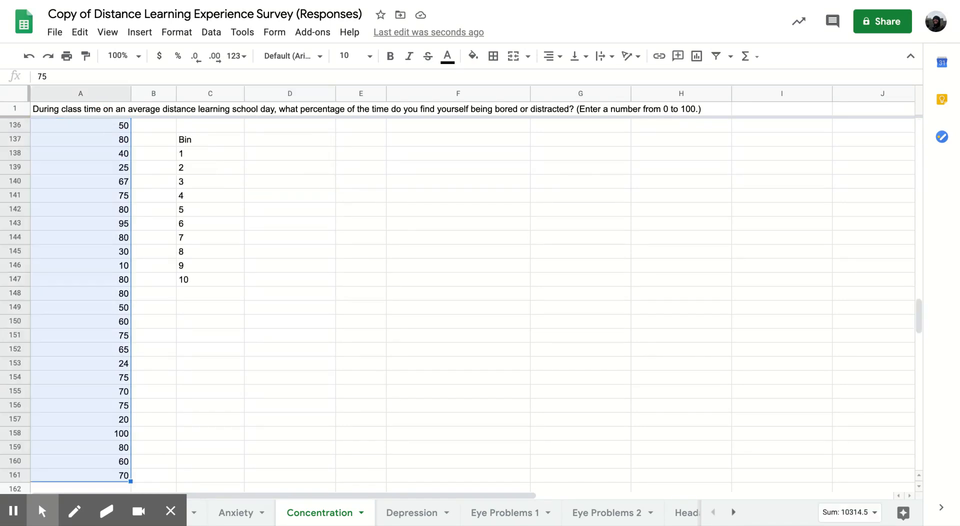
scroll(295, 170, right, 3)
scroll(299, 172, up, 10)
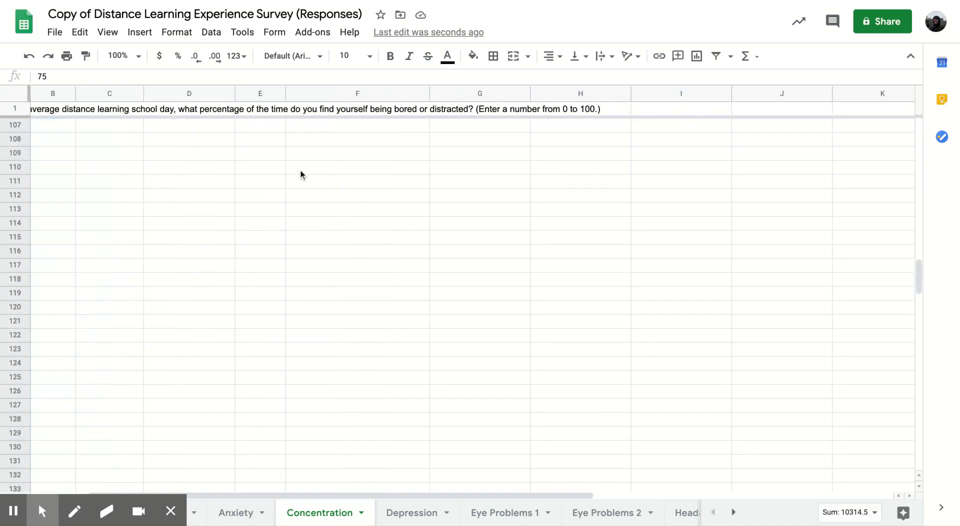
scroll(299, 173, right, 8)
scroll(301, 174, left, 10)
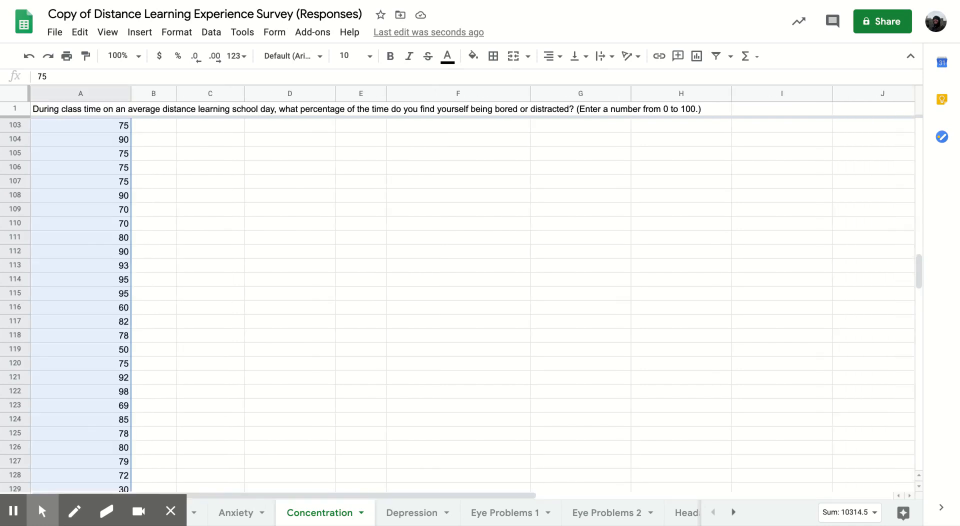
scroll(300, 173, up, 7)
scroll(472, 300, up, 12)
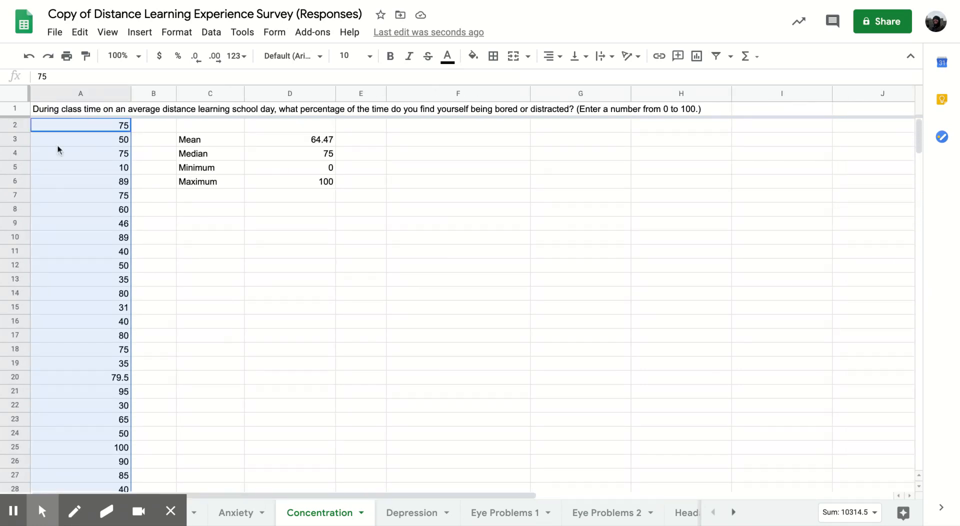
click(15, 512)
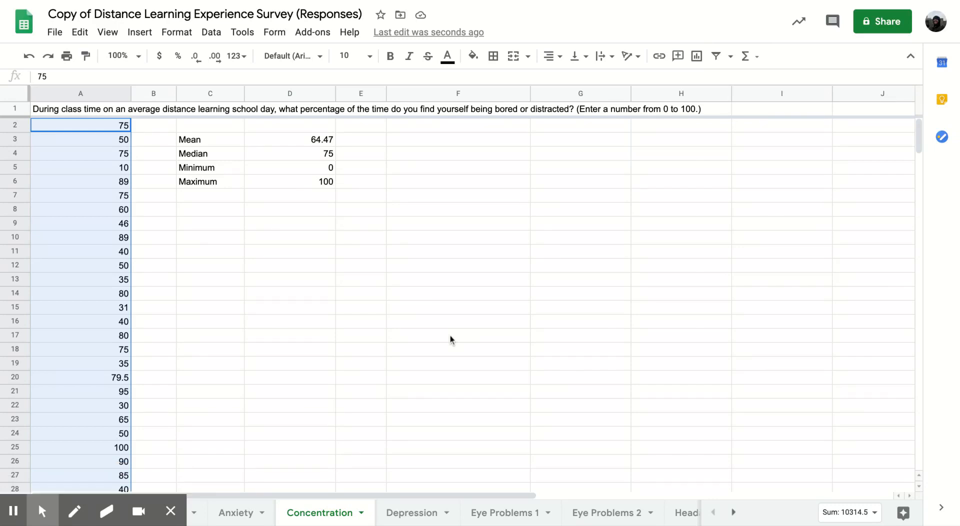
click(699, 59)
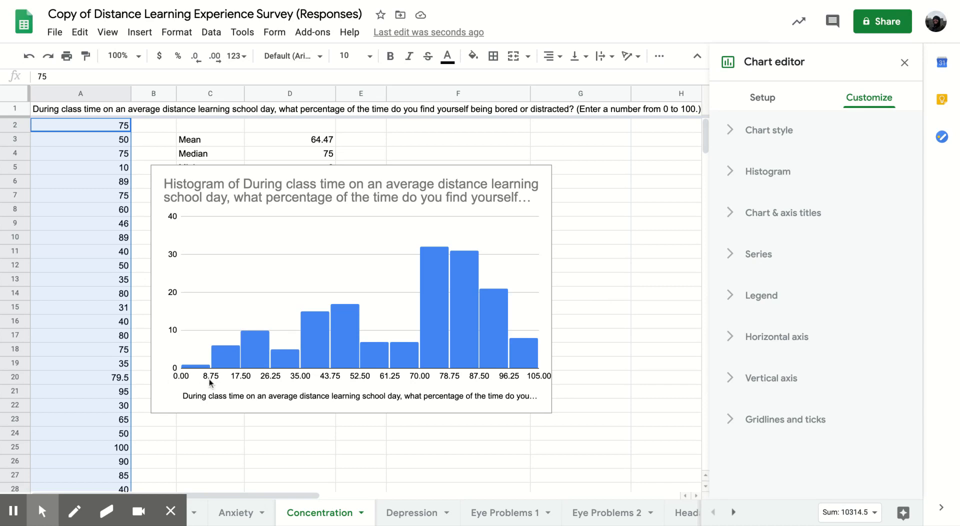
Try a bucket size of 5 for the histogram and settle on 10
click(736, 175)
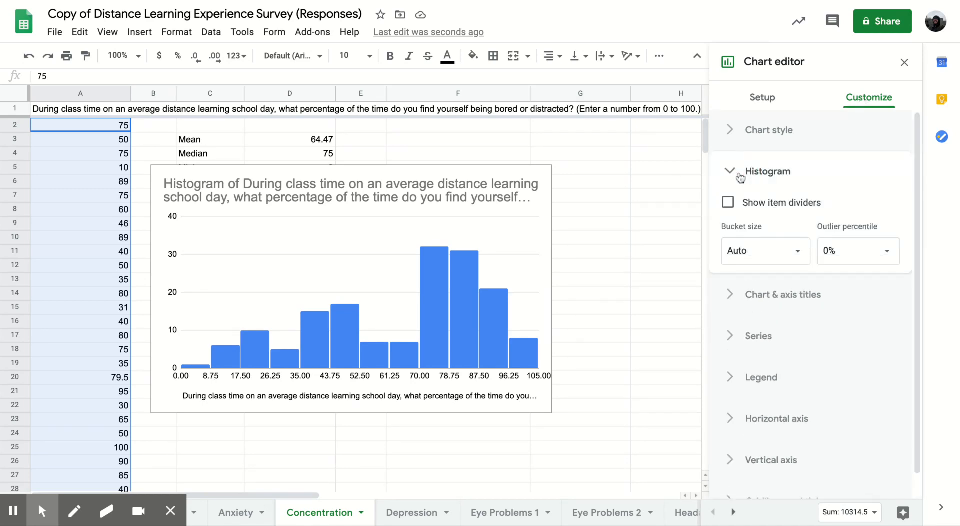
click(798, 255)
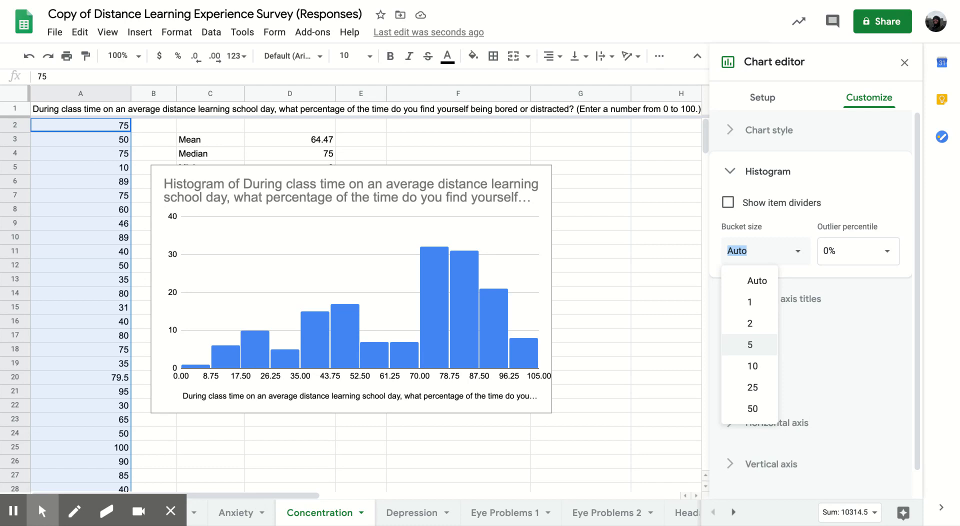
click(749, 344)
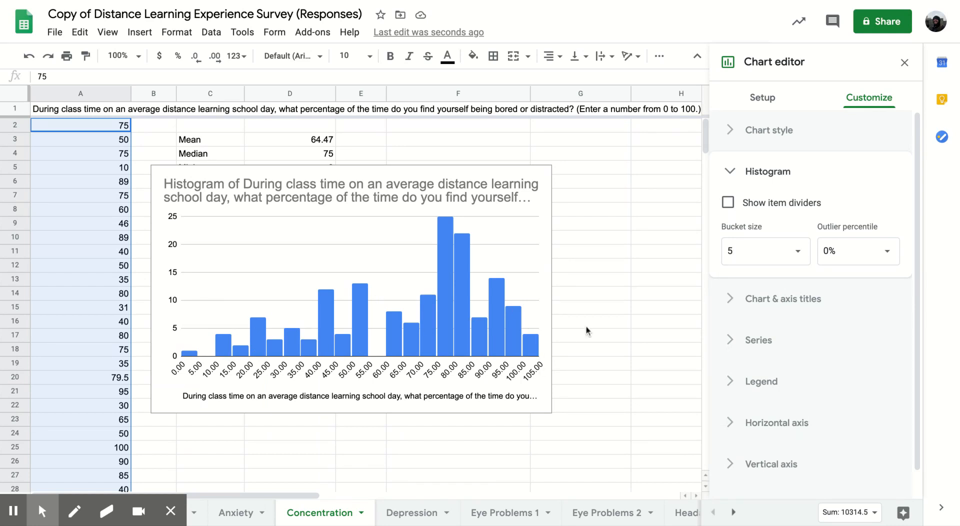
click(798, 251)
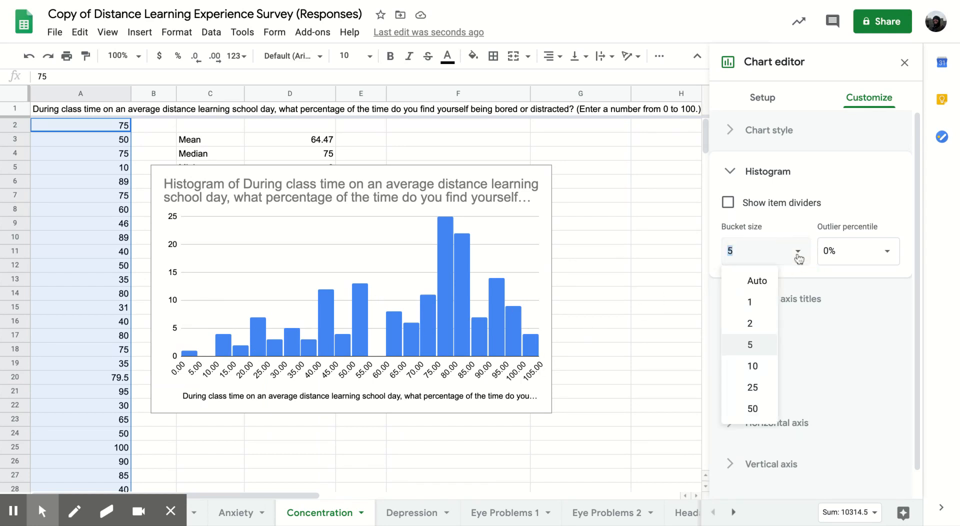
click(762, 366)
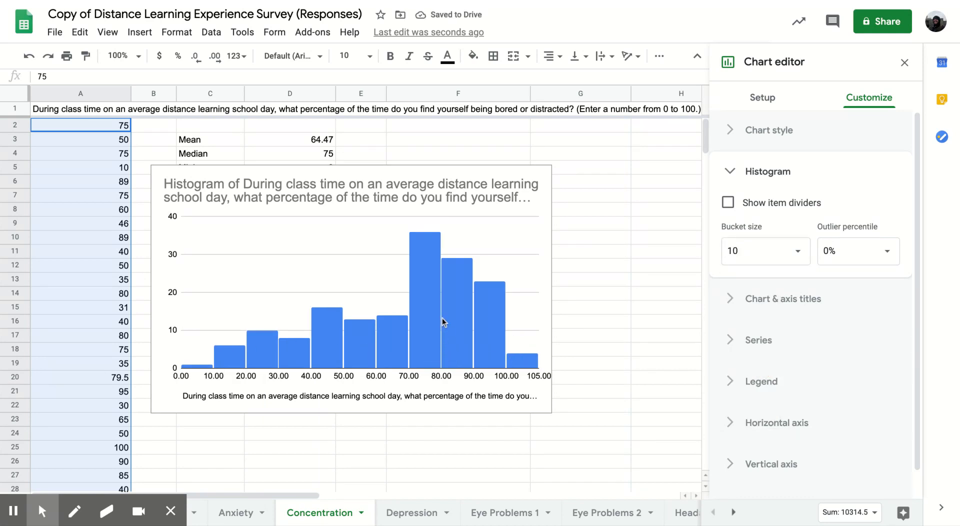
Set the histogram's outlier percentile to 1%
click(524, 368)
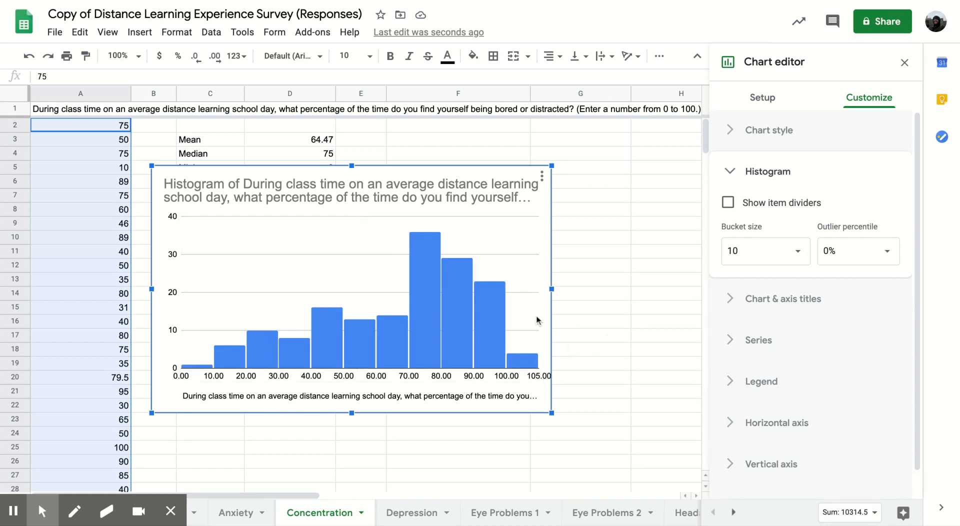
click(842, 251)
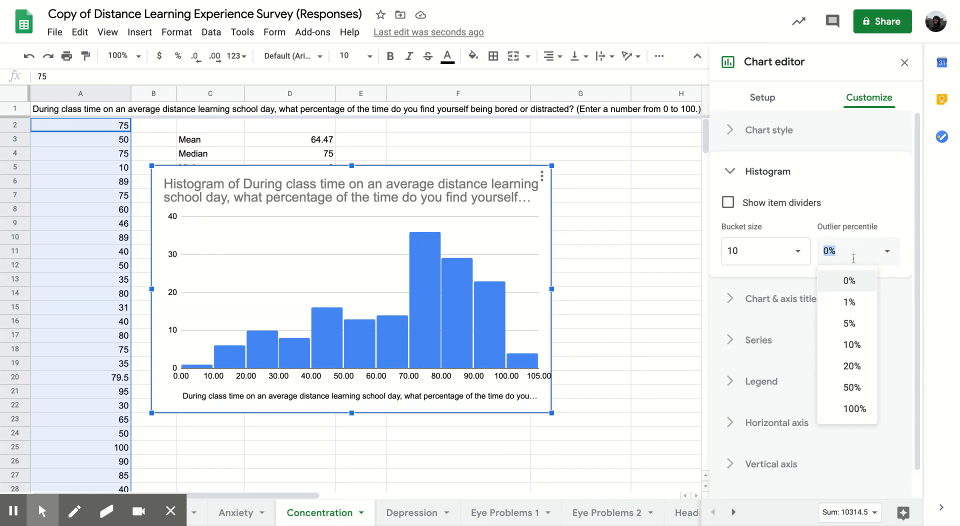
click(852, 303)
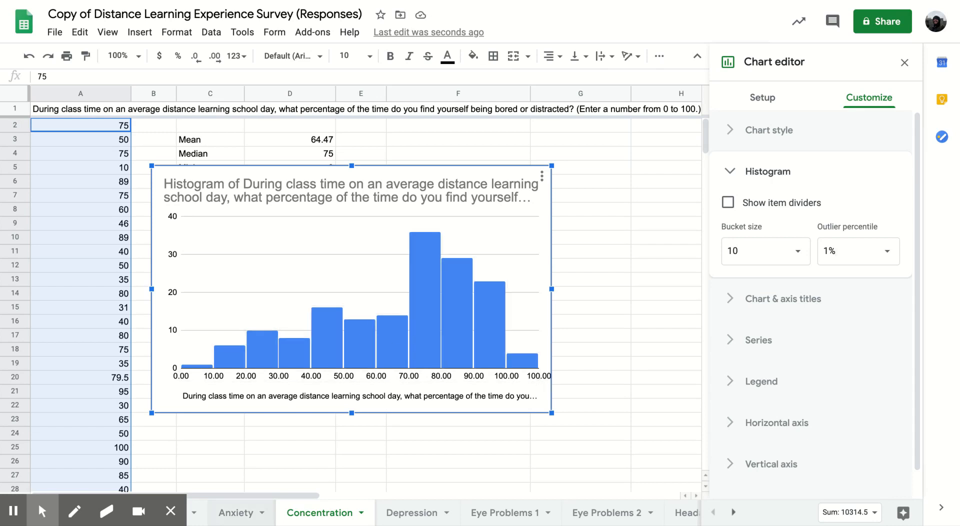
click(13, 511)
click(13, 511)
Change the chart title to "Percentage of a Distance Learning School Day During Which Students Report Feeling Bored or Distracted"
click(244, 186)
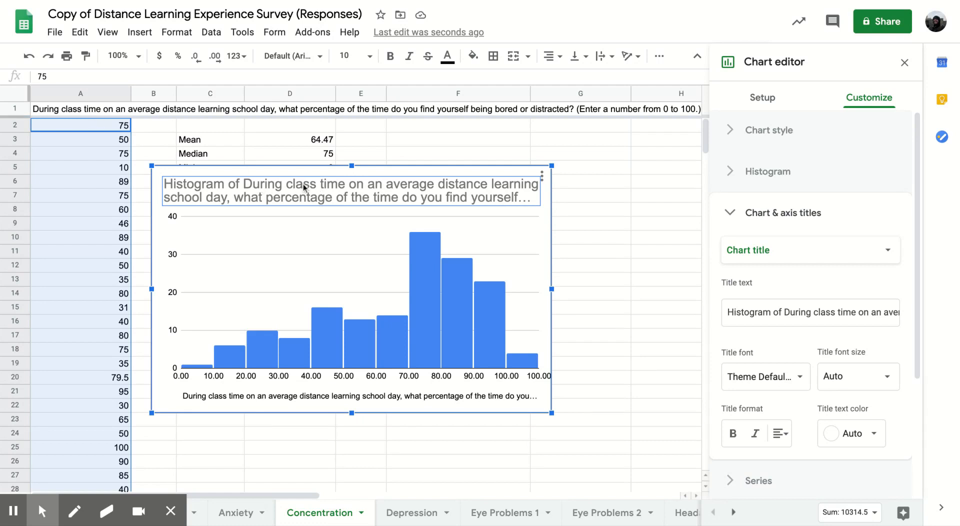
double_click(270, 186)
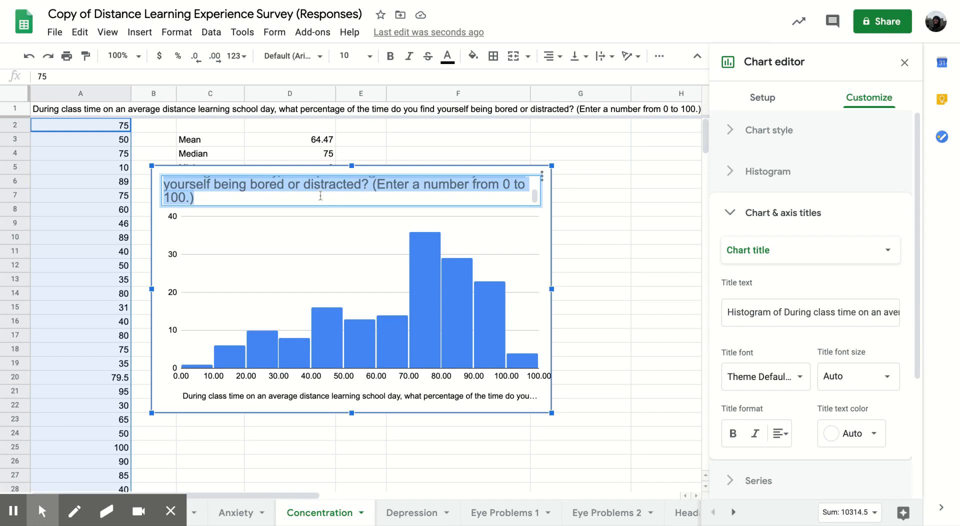
text(Percentage of a Distance Learning School Day During Which Students Report Feeling Bored or Distracted)
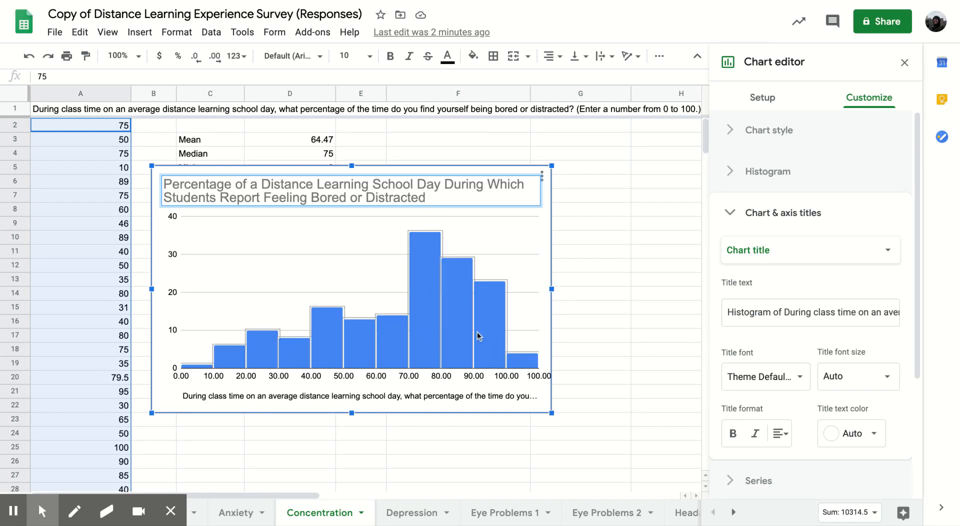
click(450, 201)
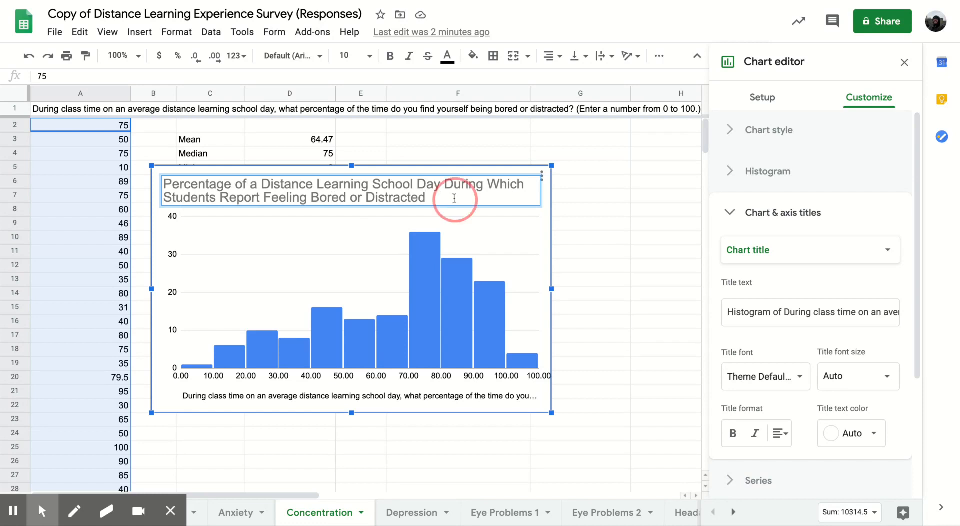
double_click(326, 198)
double_click(397, 197)
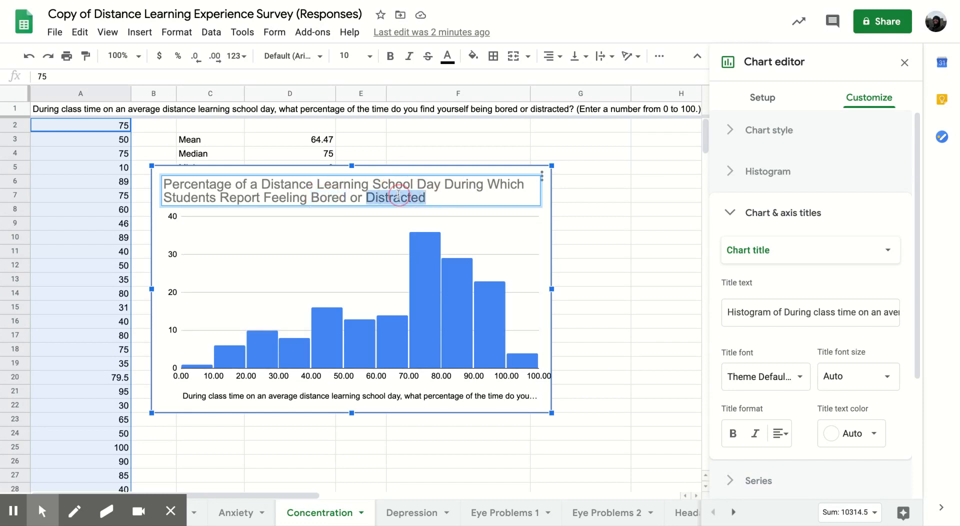
click(460, 199)
click(483, 228)
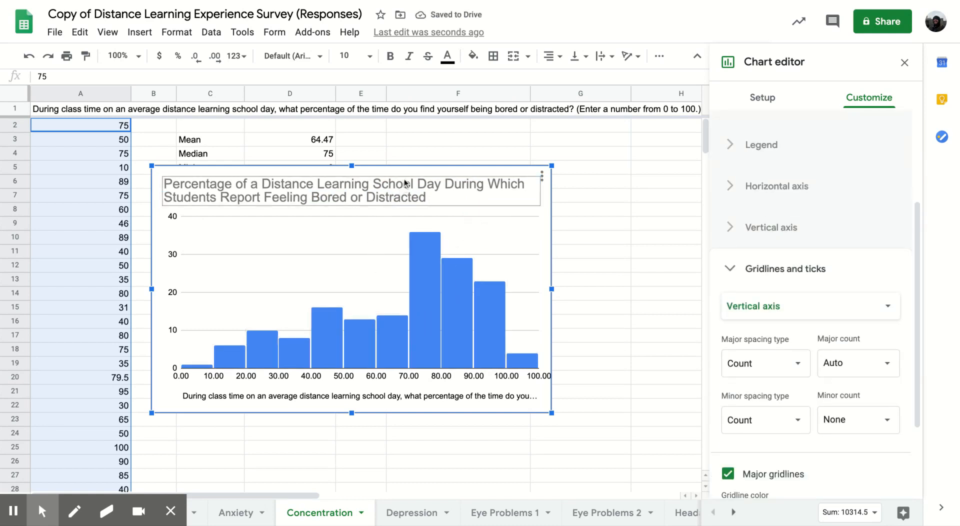
Move the histogram below the summary statistics in C3:D6 and deselect it
drag(395, 166, 432, 209)
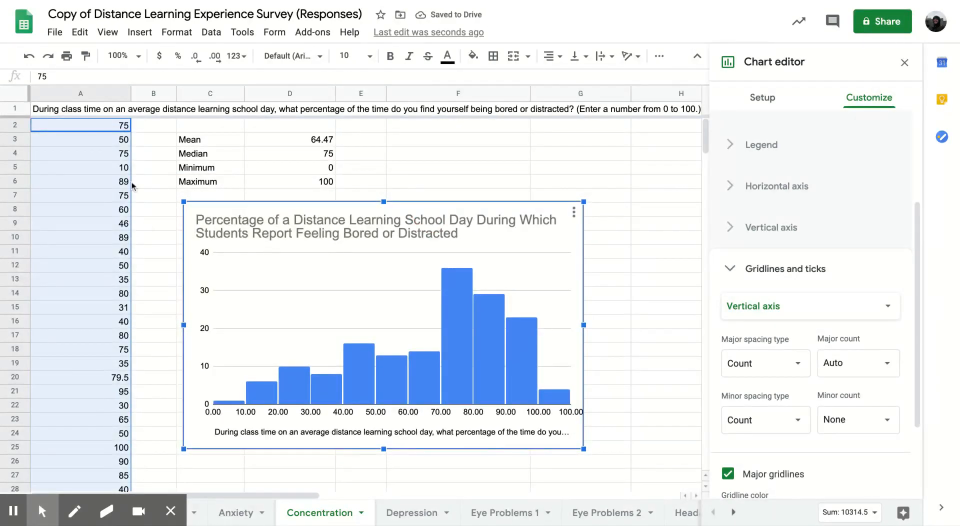
click(122, 124)
click(105, 140)
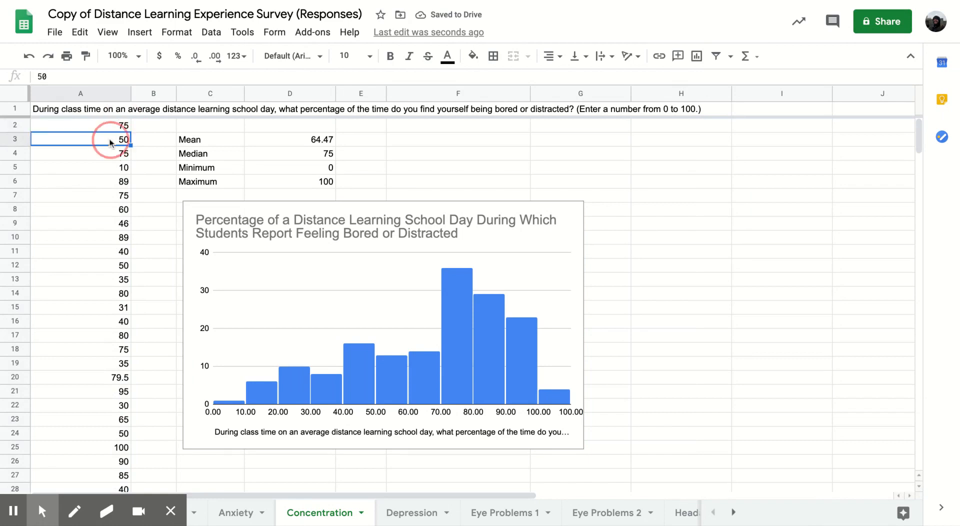
click(102, 167)
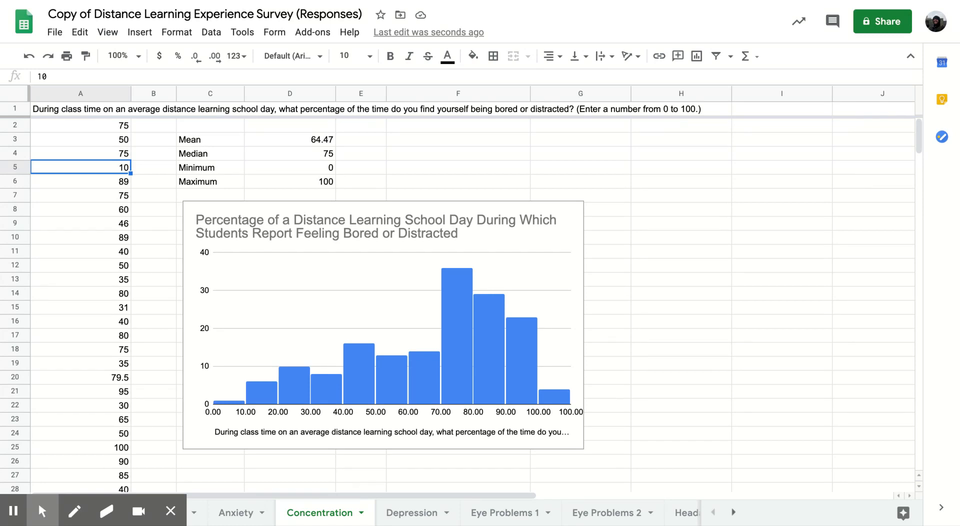
Enter the label "Frequency Histogram" in cell F6 above the chart
click(460, 183)
text(Frequency Histogram)
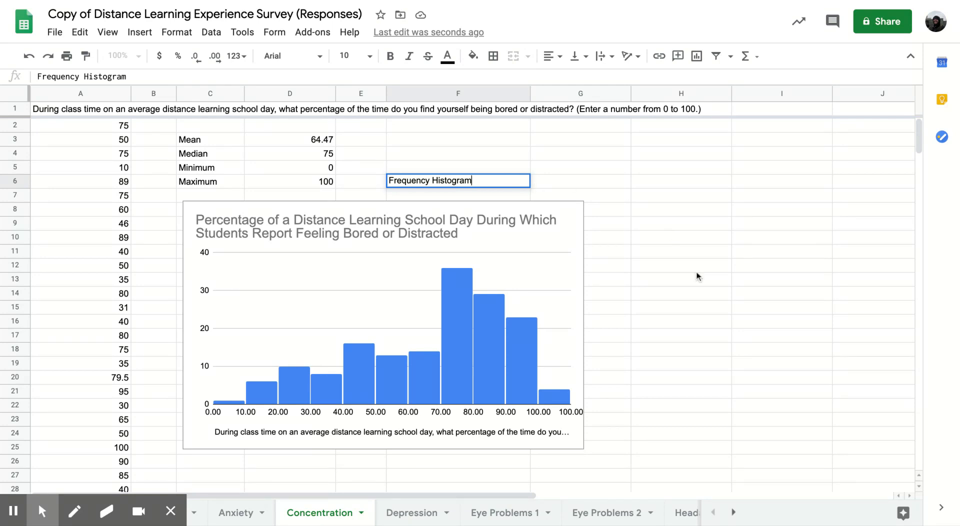
click(212, 142)
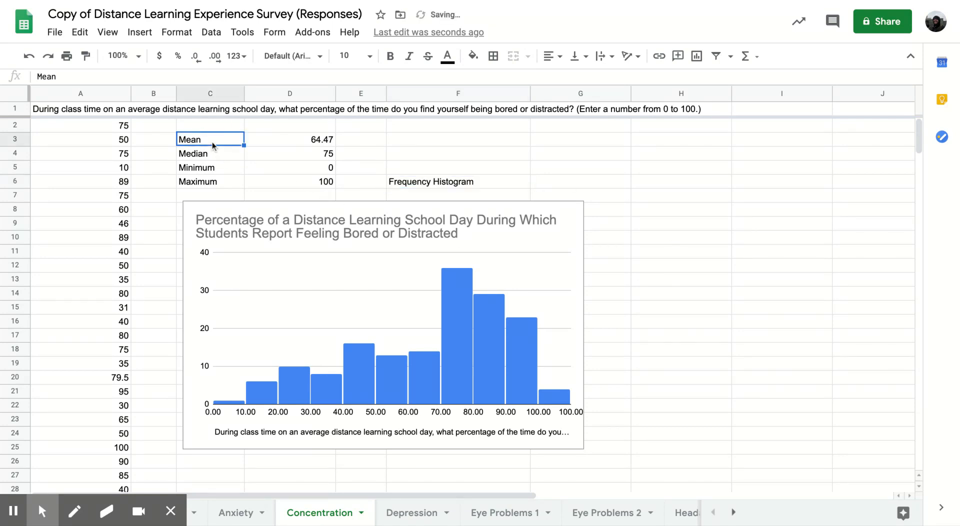
Review the median, minimum and maximum cells D4 to D6 and the histogram label in F6
click(291, 155)
click(294, 168)
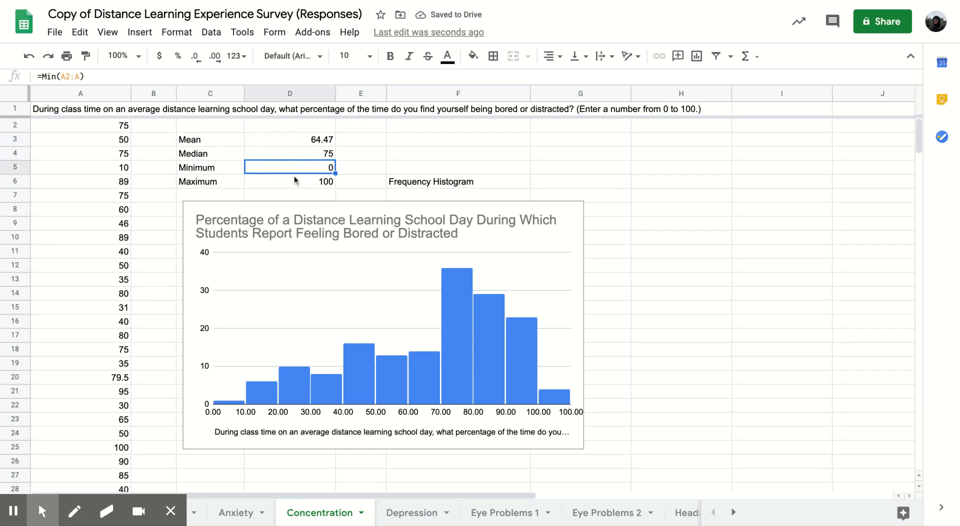
click(294, 180)
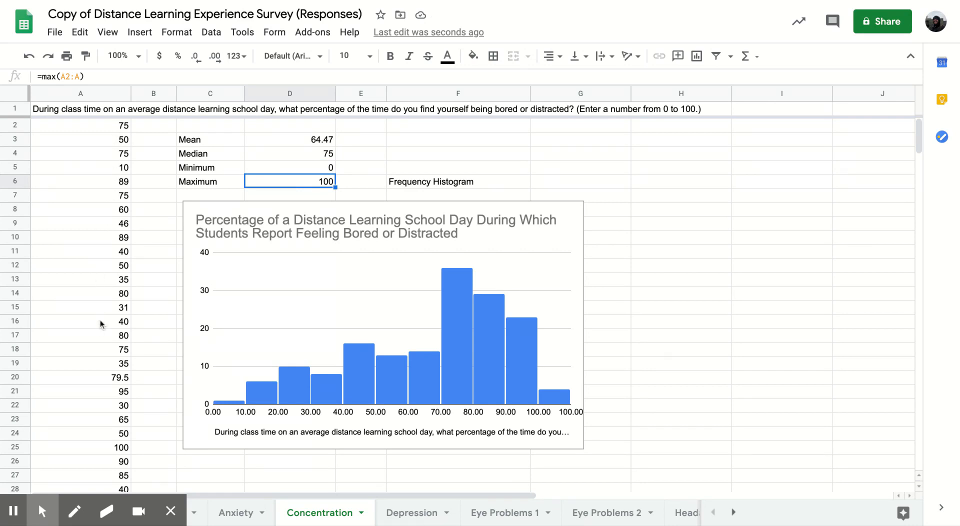
click(478, 185)
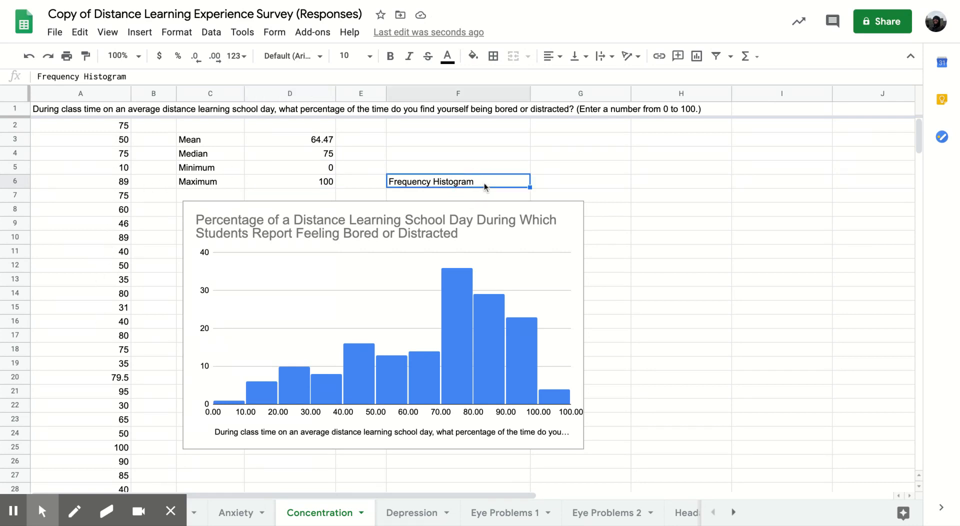